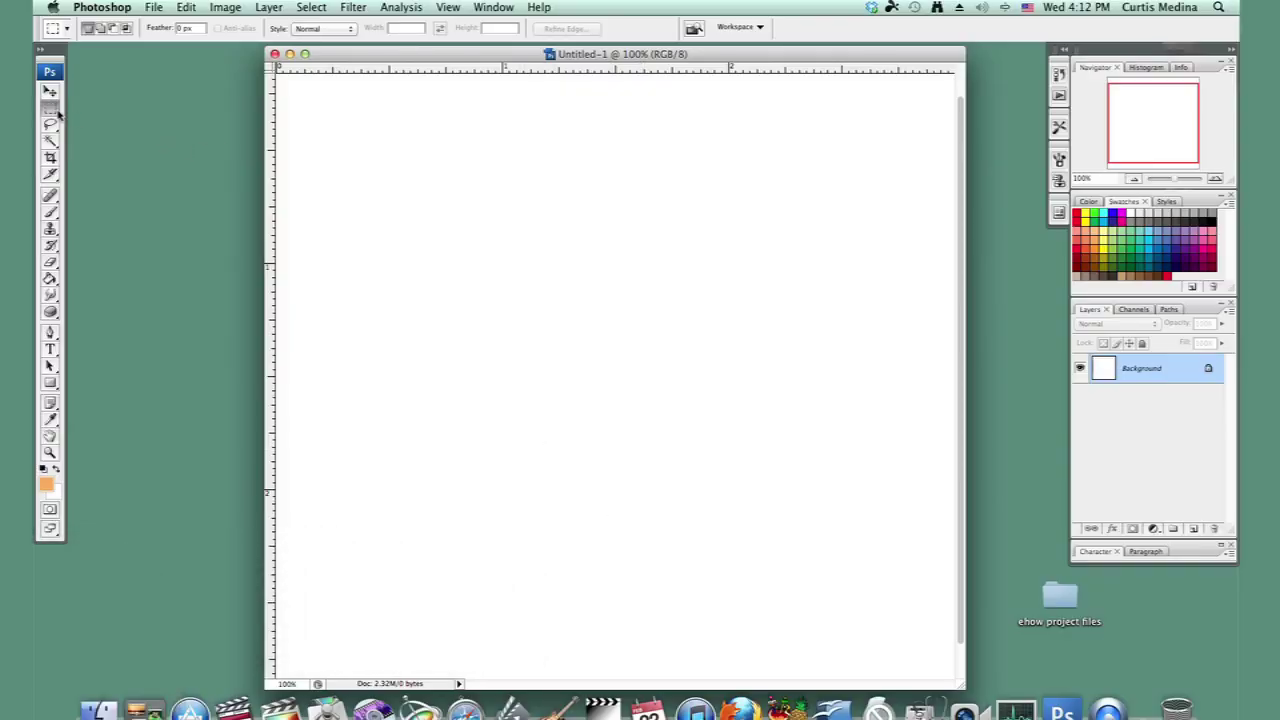
Draw an elliptical marquee and move it toward the canvas centre.
left_click_drag(50, 107, 106, 120)
left_click_drag(555, 426, 794, 617)
left_click_drag(705, 561, 655, 487)
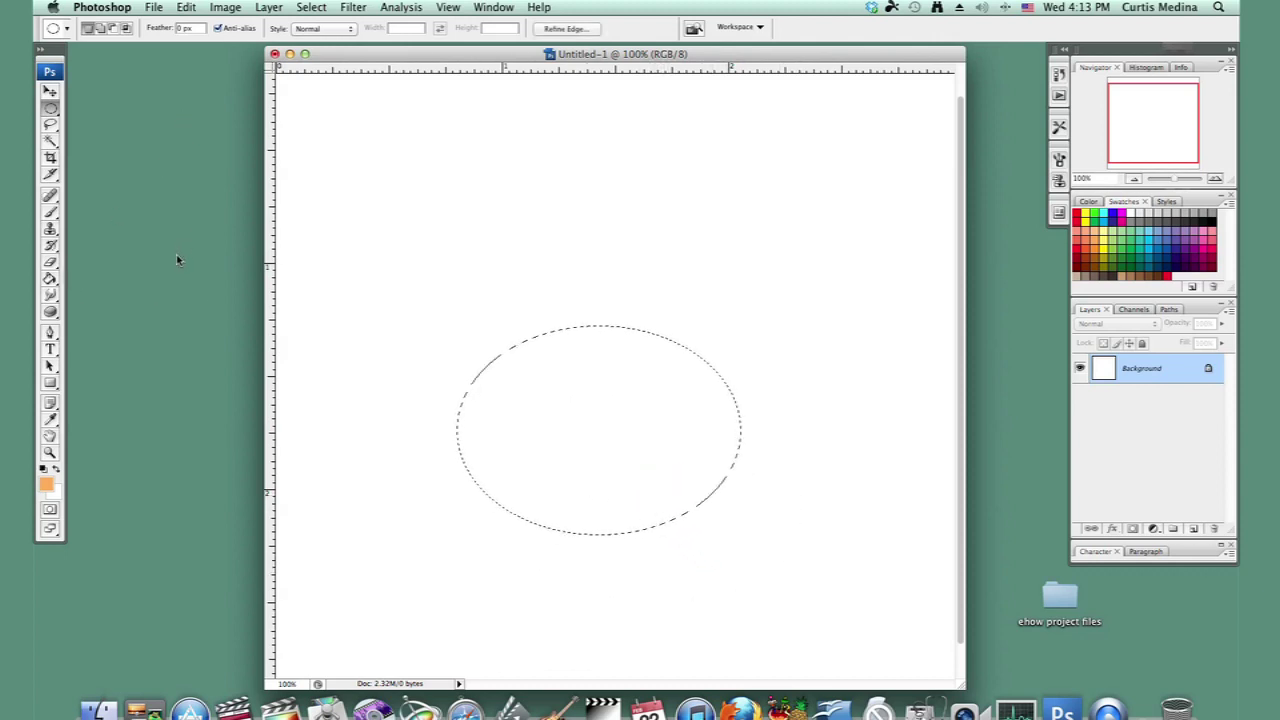
Fill the ellipse with the solid orange foreground colour.
key("shift+F5")
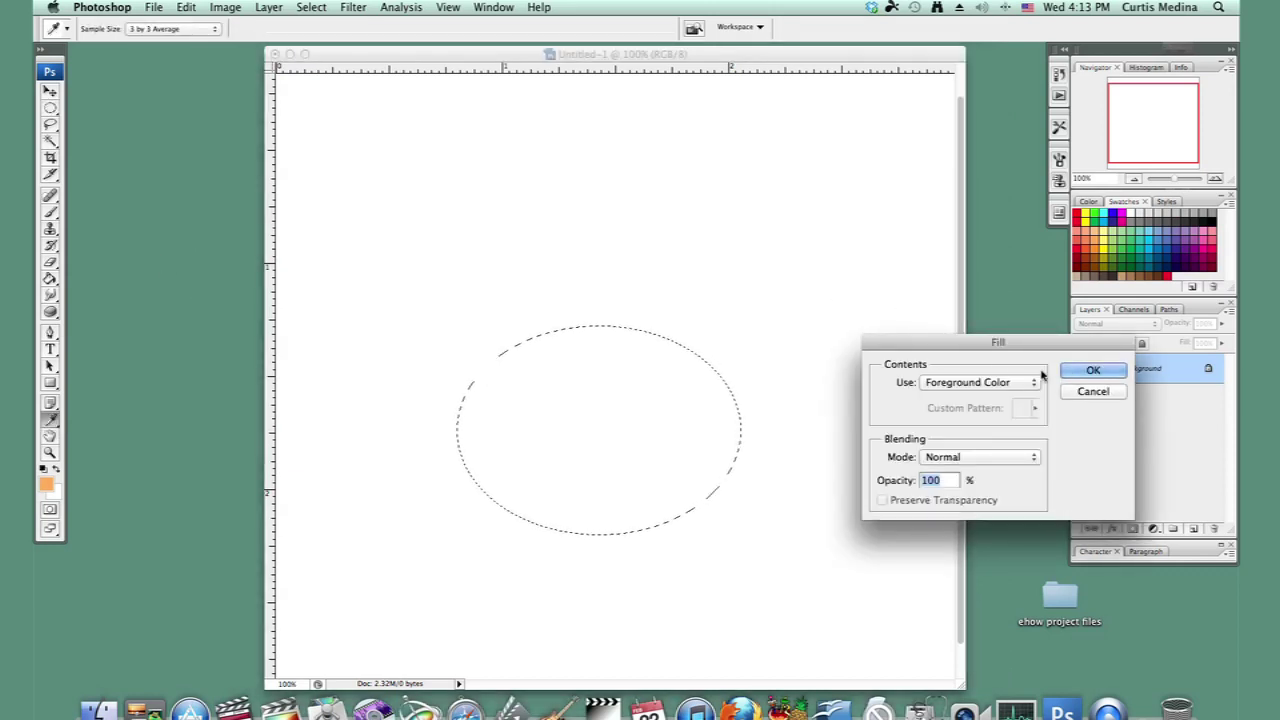
left_click(1091, 372)
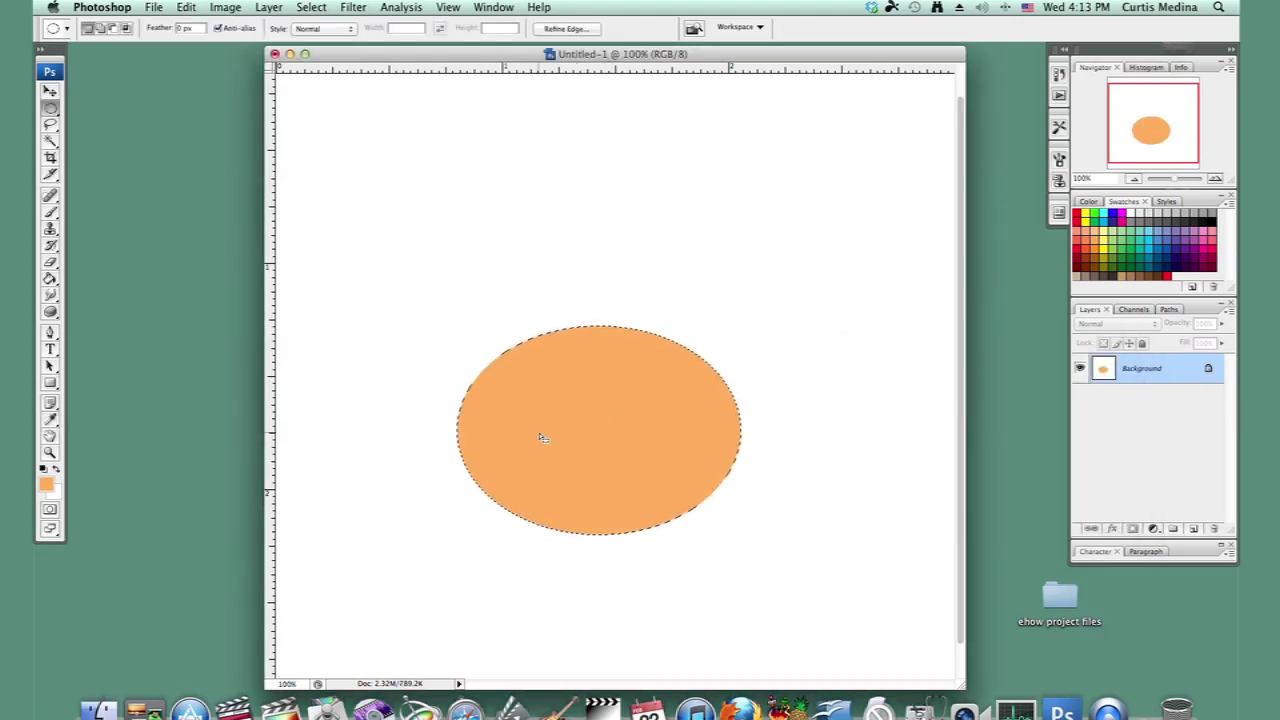
left_click(587, 425)
Raise the selection over the orange ellipse and fill it with pale yellow from Swatches.
left_click_drag(587, 425, 586, 400)
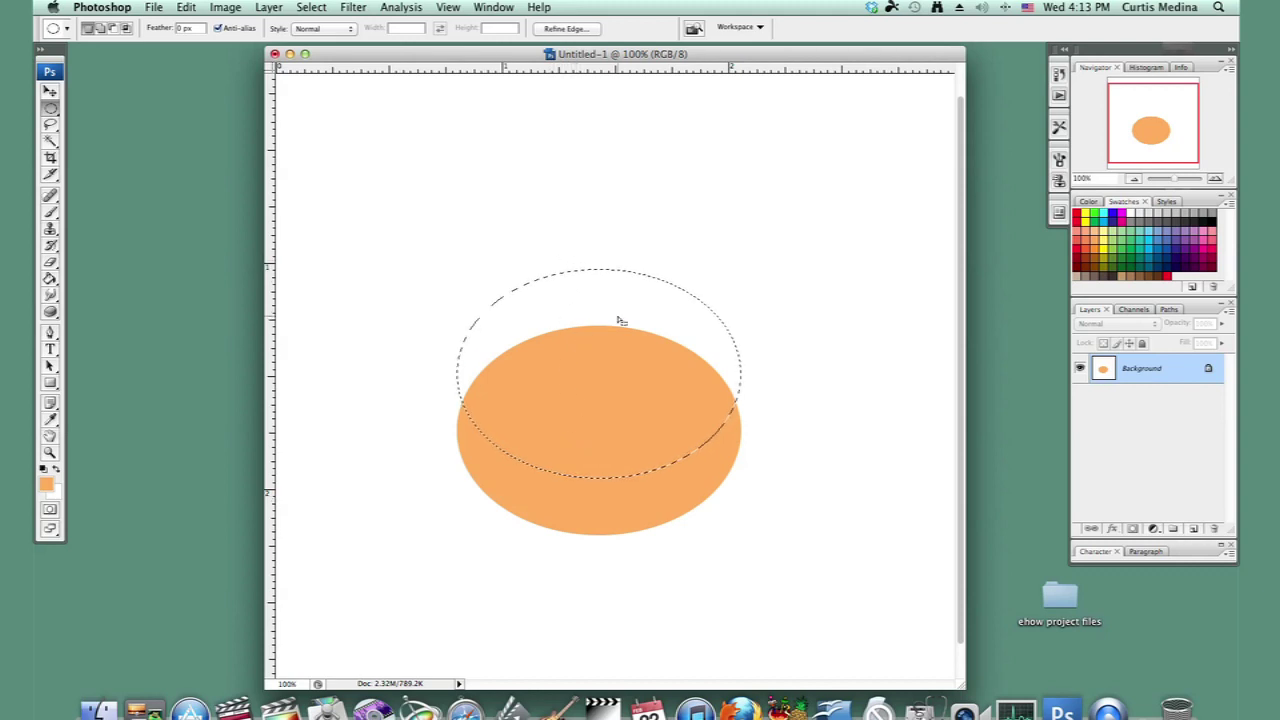
left_click(1106, 238)
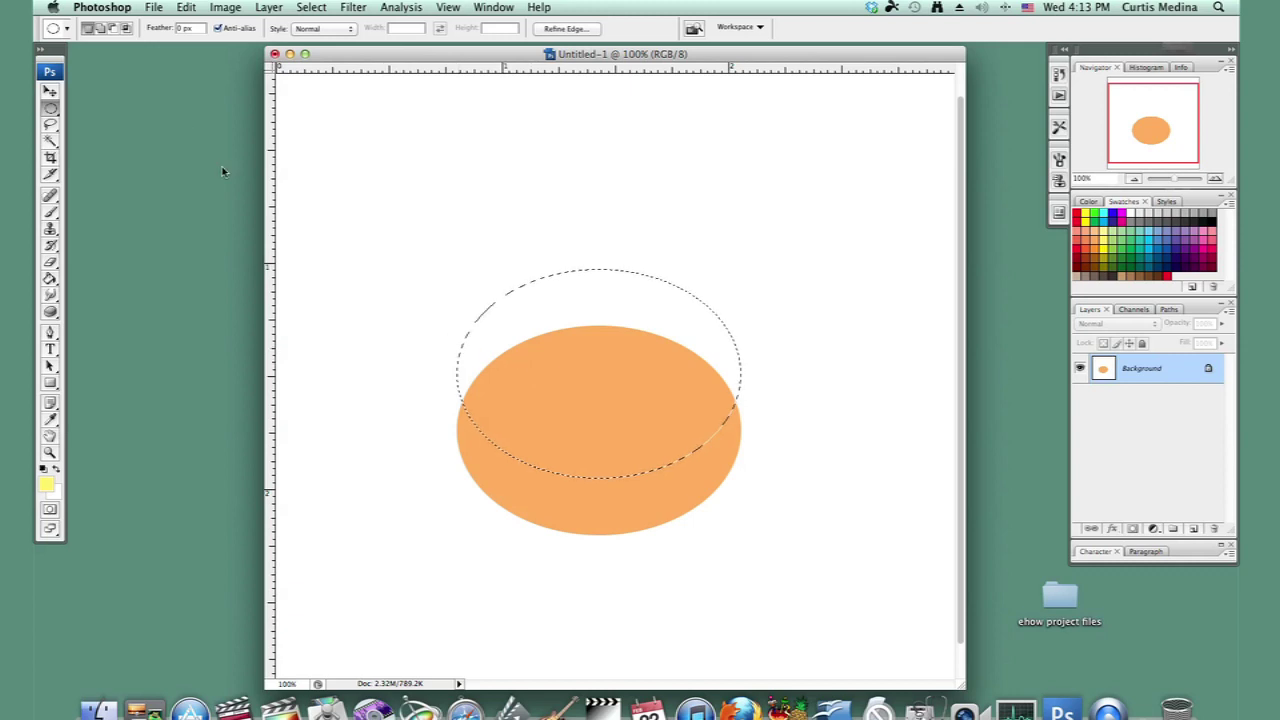
key("shift+BackSpace")
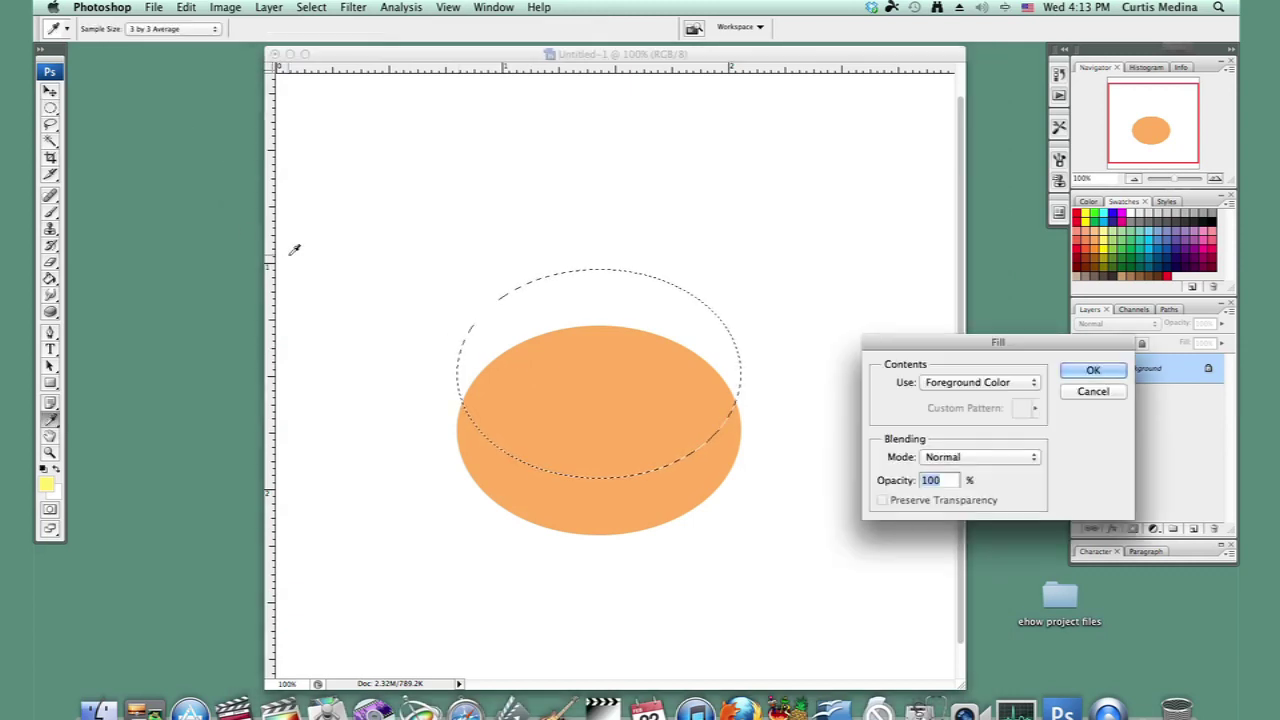
left_click(1091, 372)
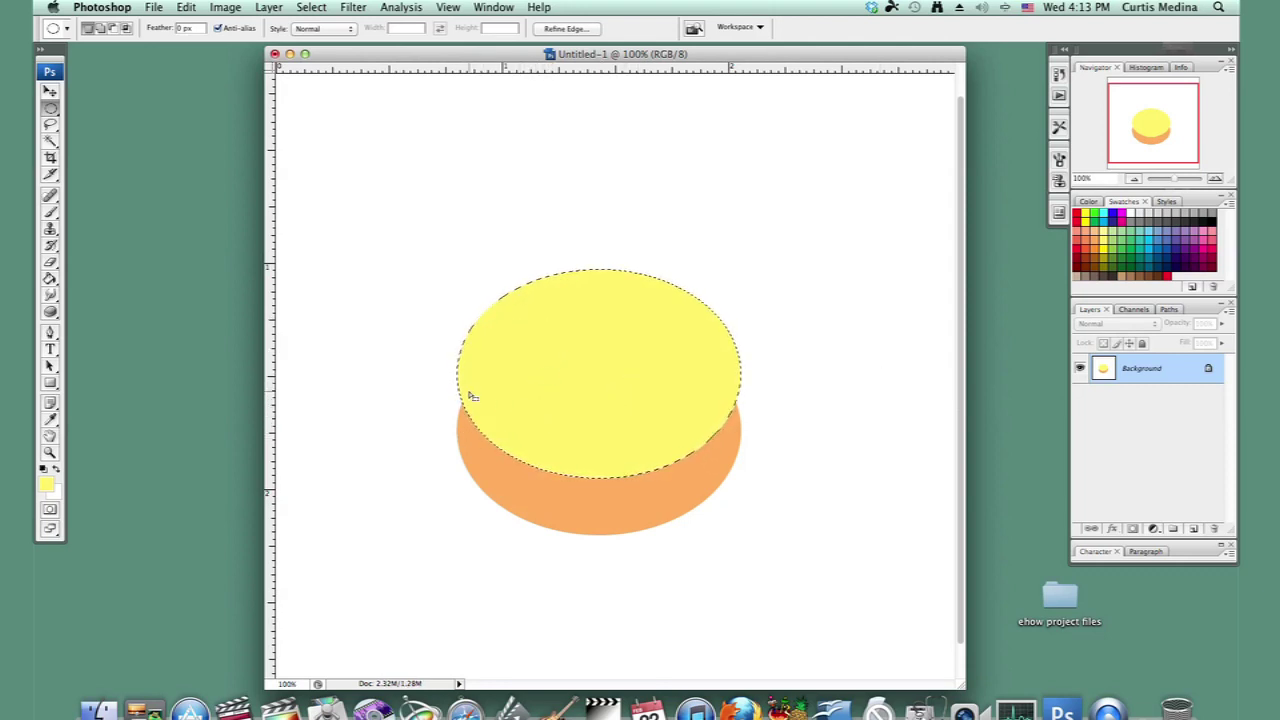
left_click(51, 214)
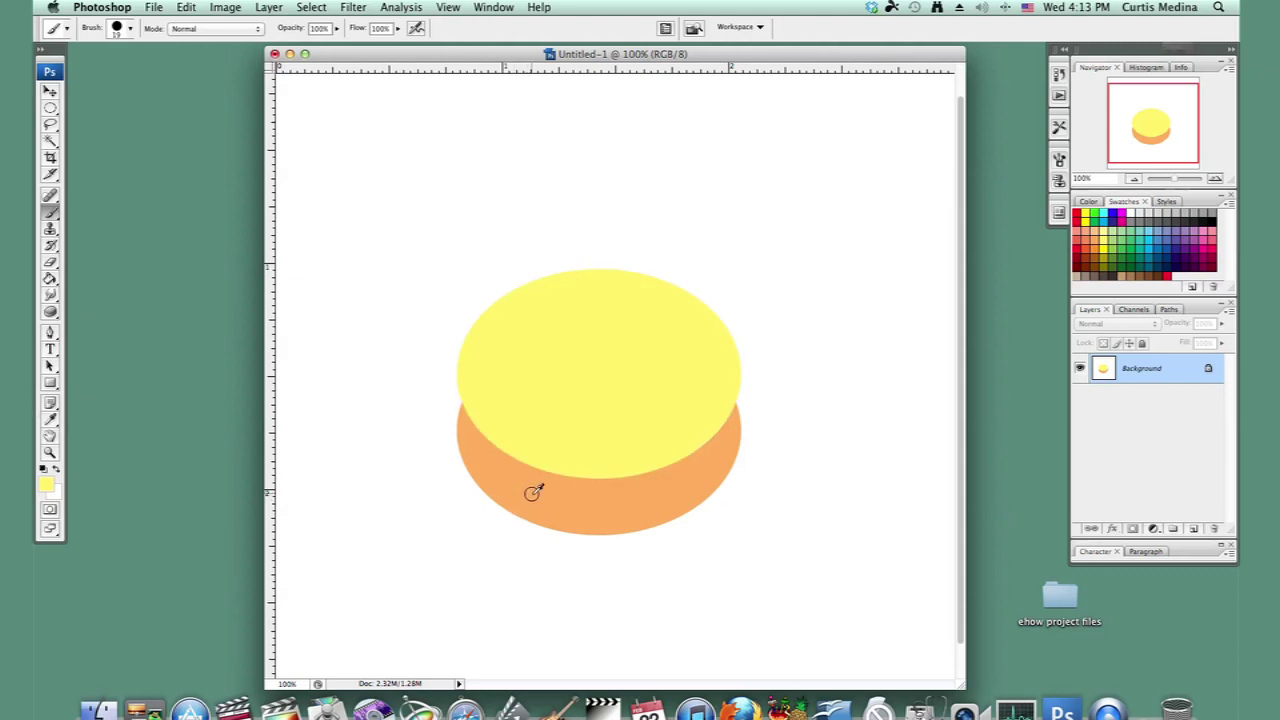
Sample the lower ellipse's orange, then restore the selection around the yellow top ellipse.
left_click(535, 488)
left_click(225, 7)
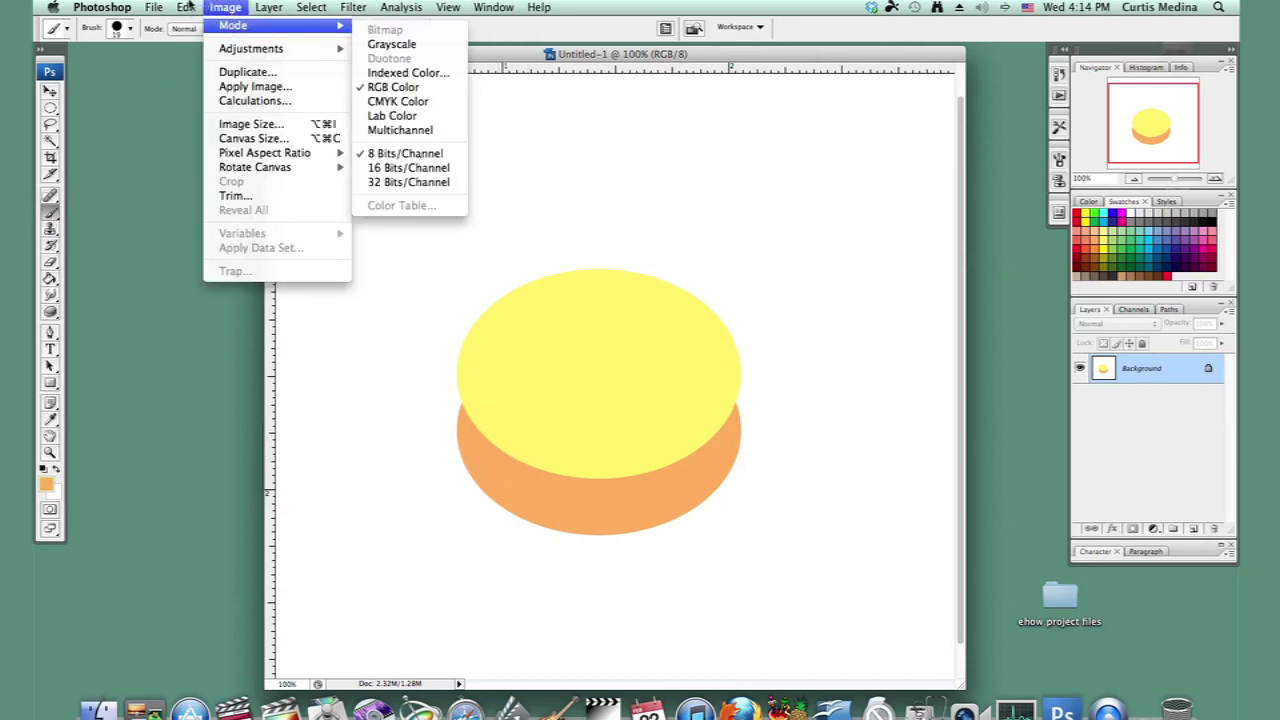
mouse_move(186, 7)
left_click(222, 48)
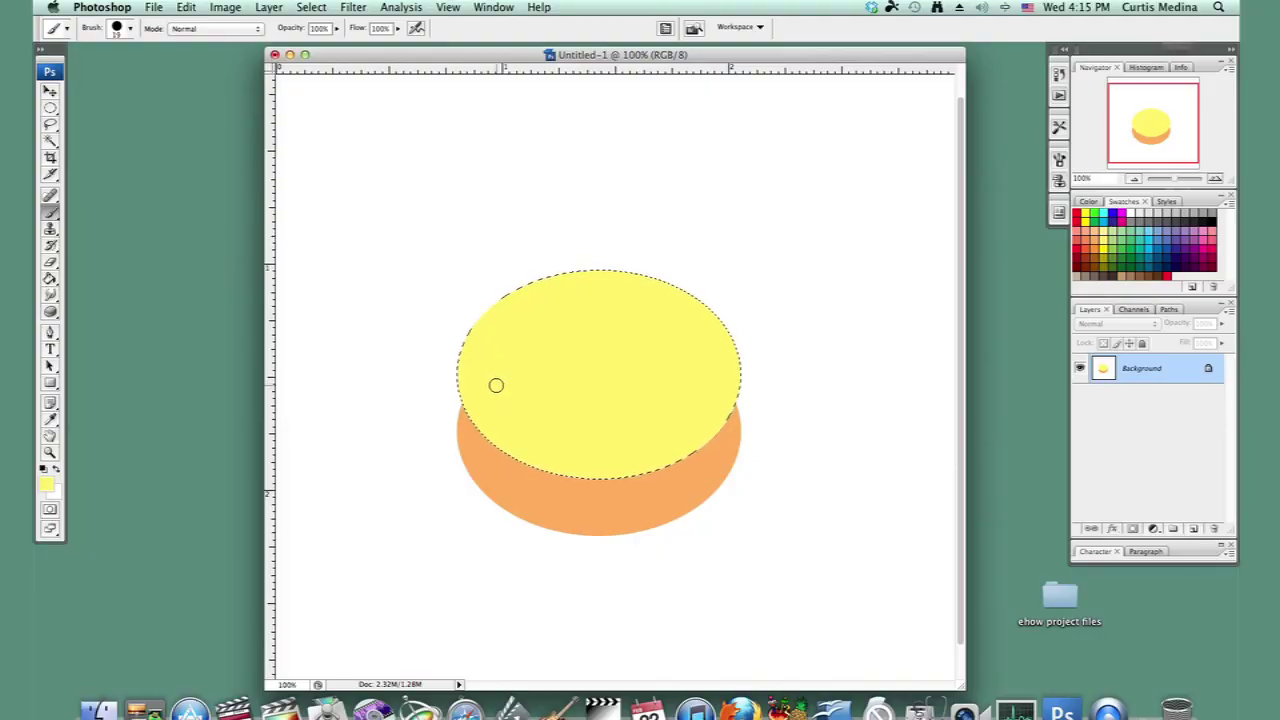
Invert the selection and brush orange sides linking the two ellipses, then deselect.
left_click(318, 8)
left_click(318, 8)
left_click(320, 10)
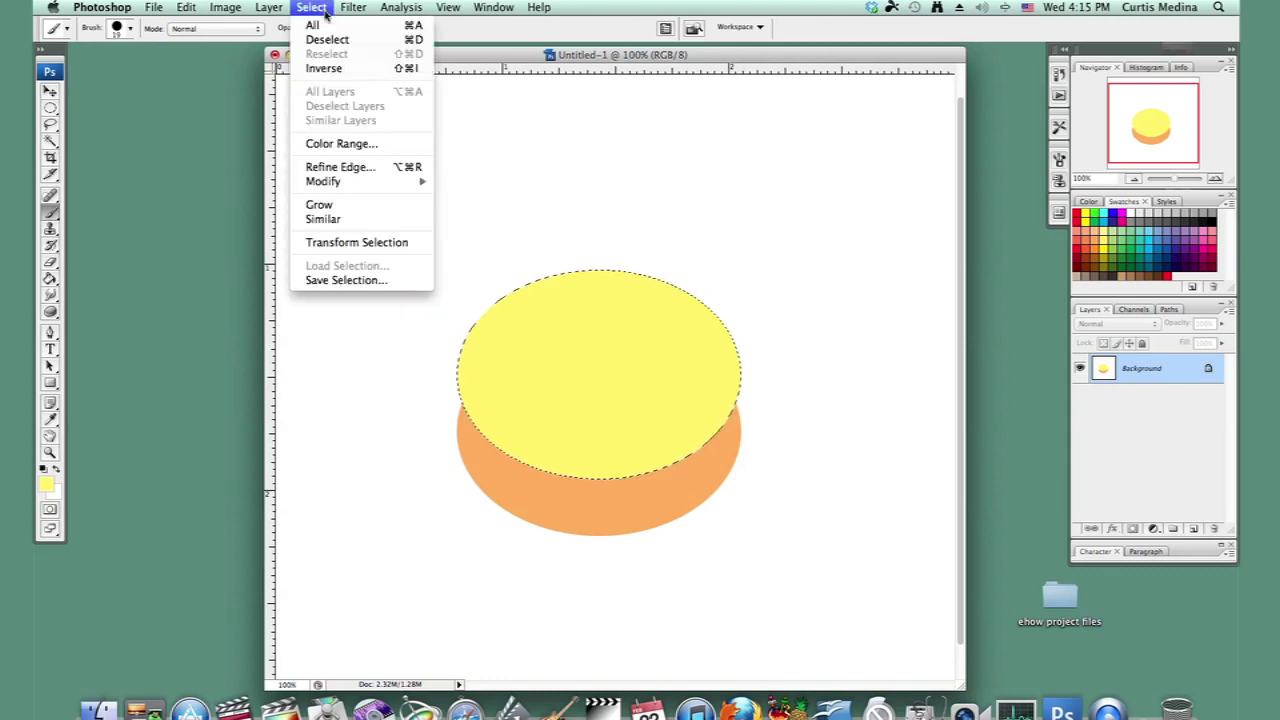
left_click(324, 69)
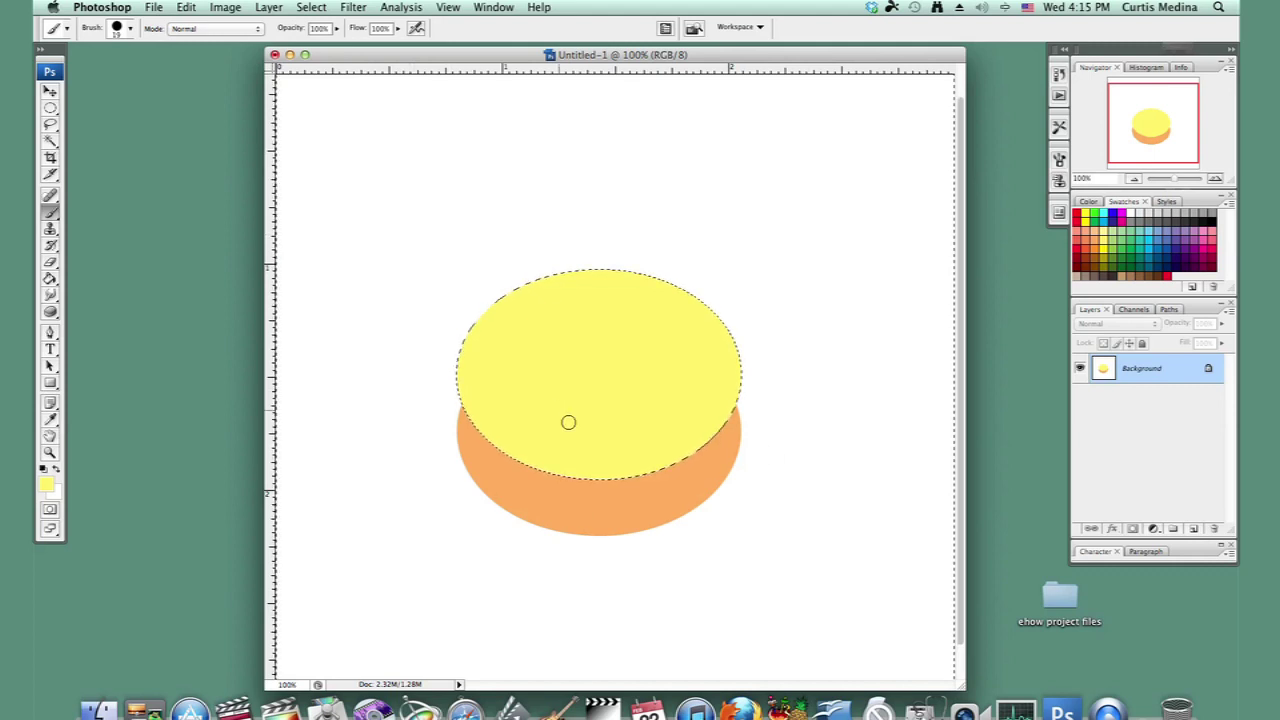
left_click(529, 484, "alt")
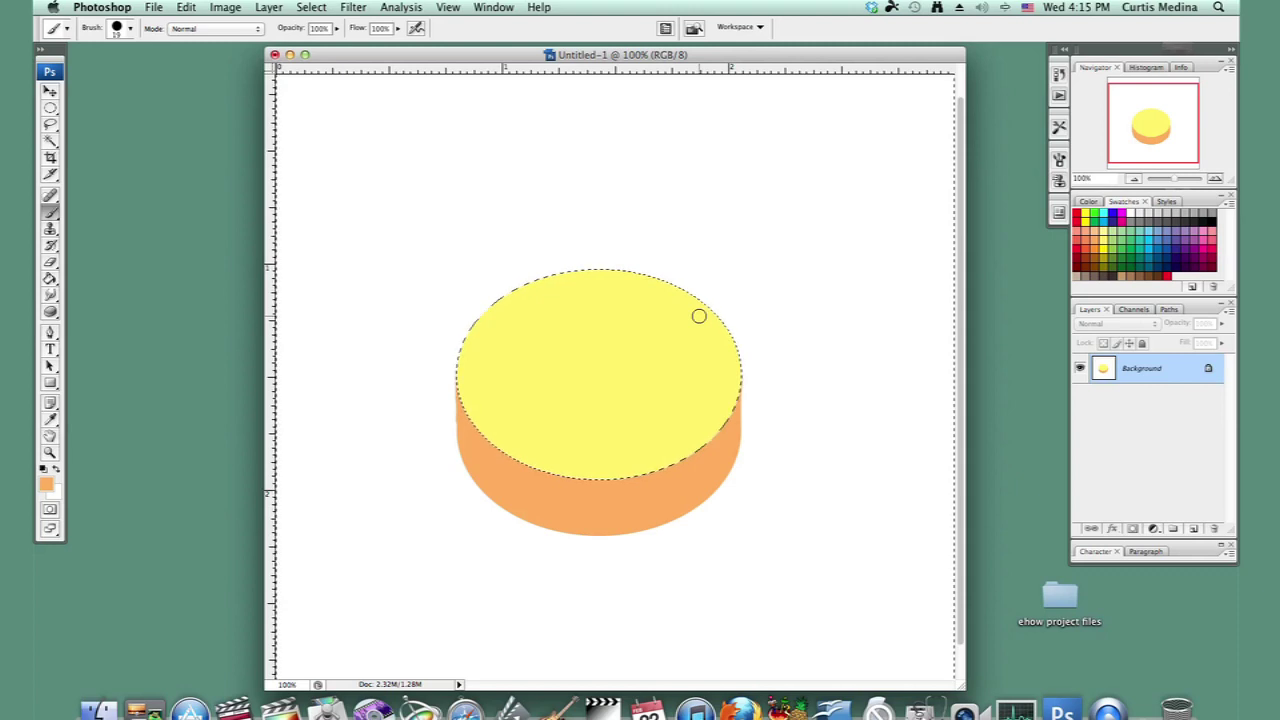
key("super+d")
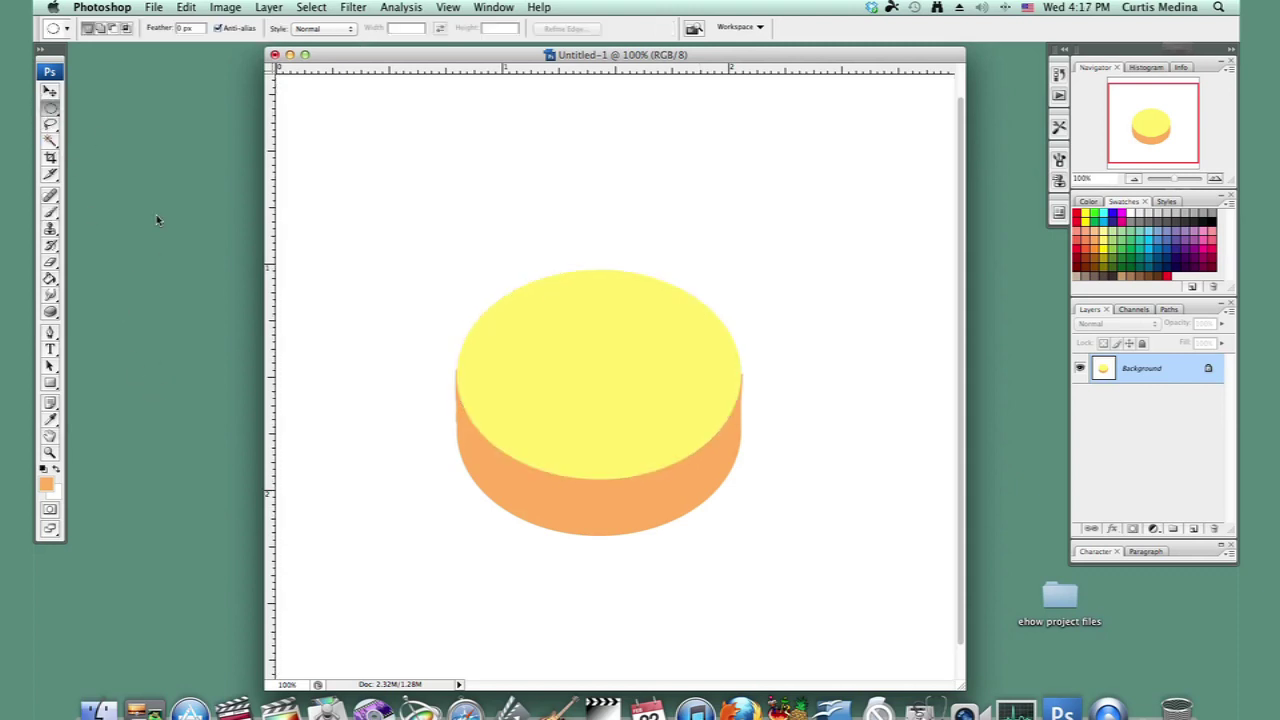
Outline a smaller ellipse inside the yellow rim and fill it with orange.
left_click_drag(504, 326, 726, 458)
left_click_drag(669, 410, 652, 405)
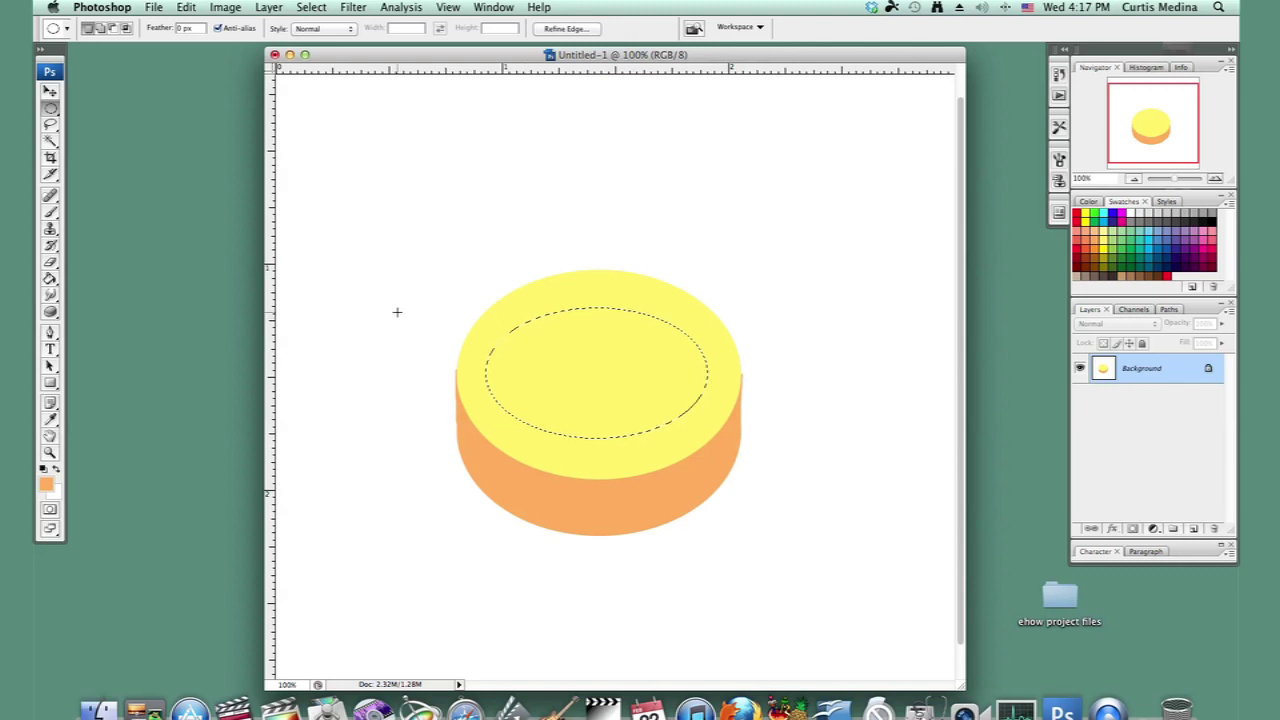
key("shift+F5")
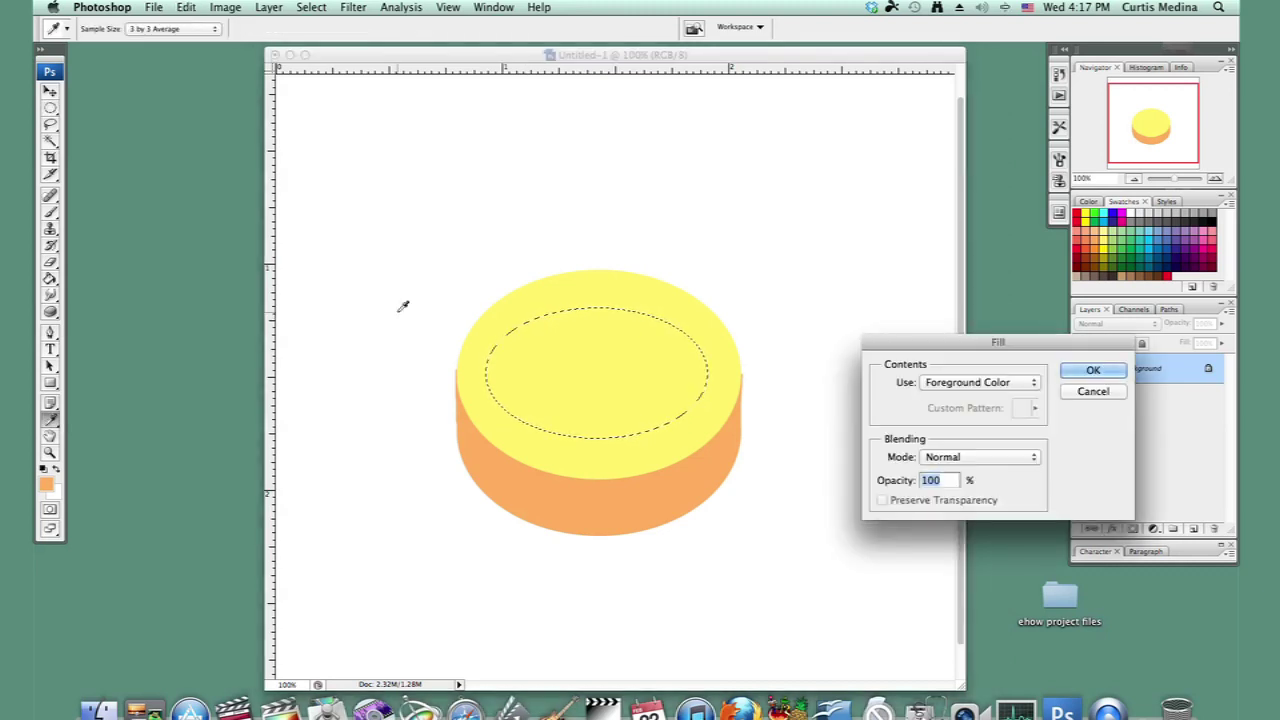
left_click(1092, 370)
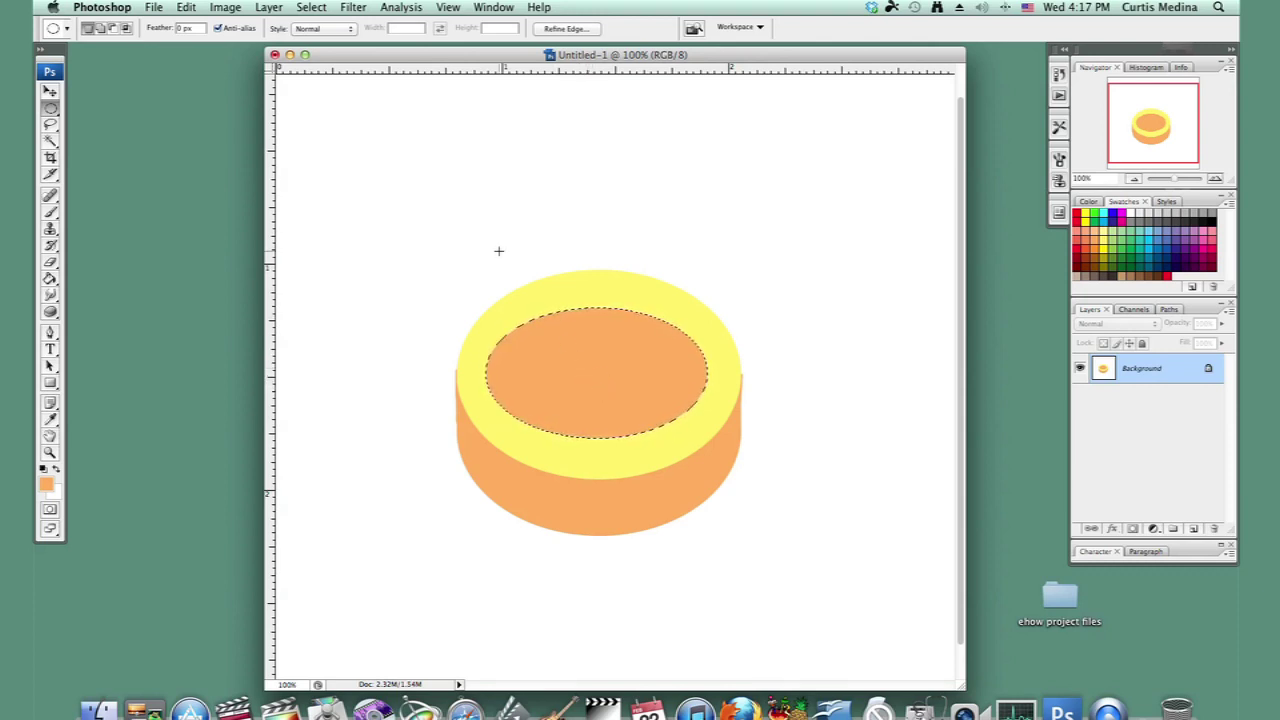
left_click(316, 8)
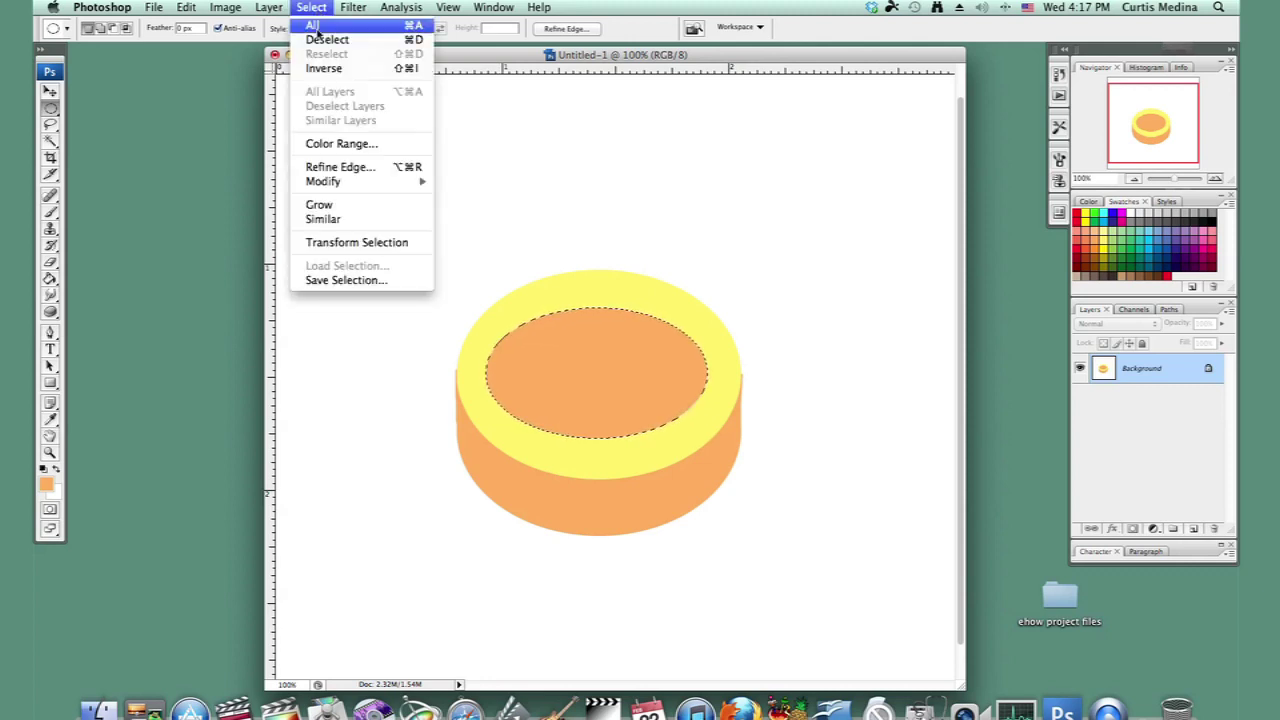
Save the selection as a channel named 'circle' and nudge the marquee slightly lower.
left_click(348, 281)
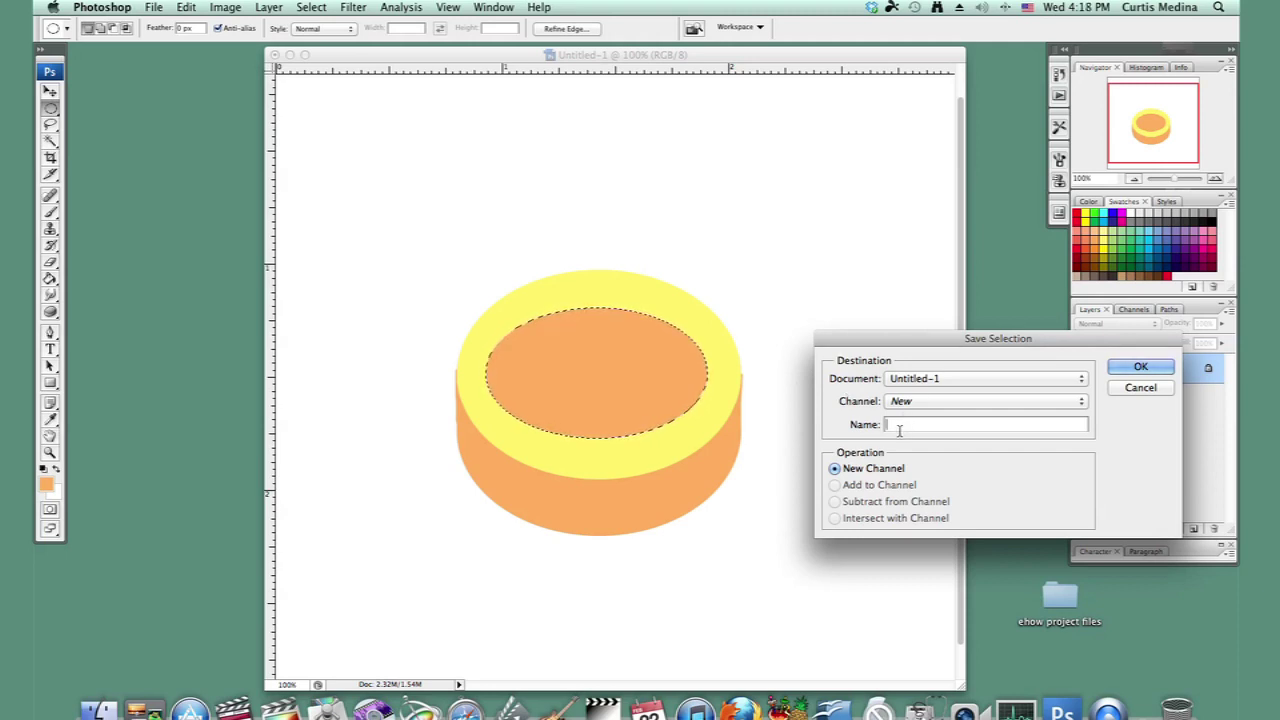
type("circle")
left_click(1132, 369)
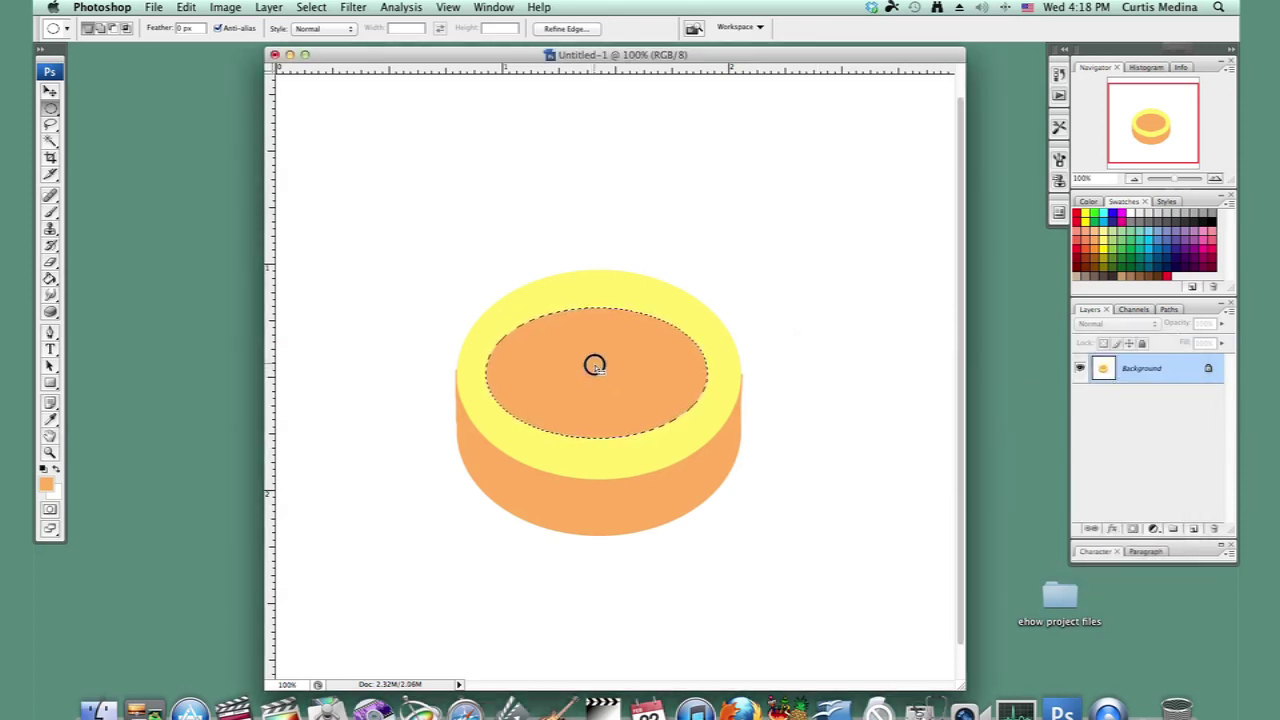
left_click_drag(594, 363, 594, 375)
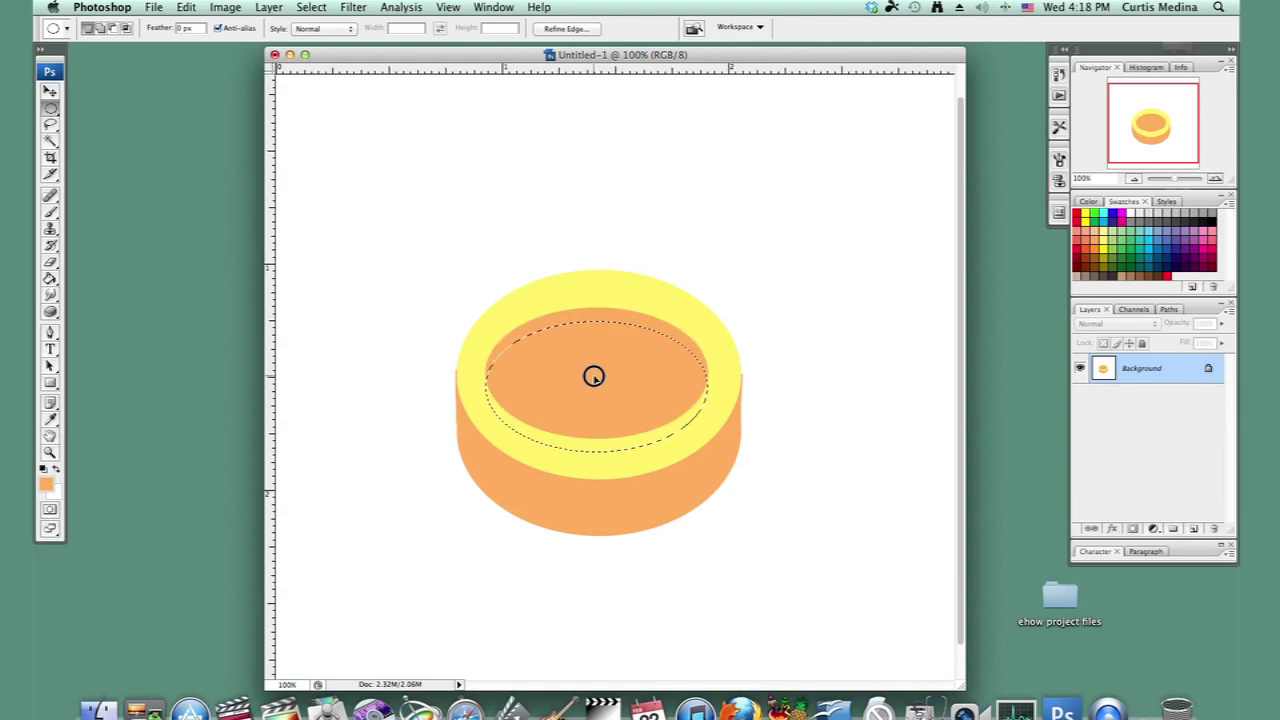
Load the 'circle' channel, intersecting it with the lowered marquee.
left_click(310, 10)
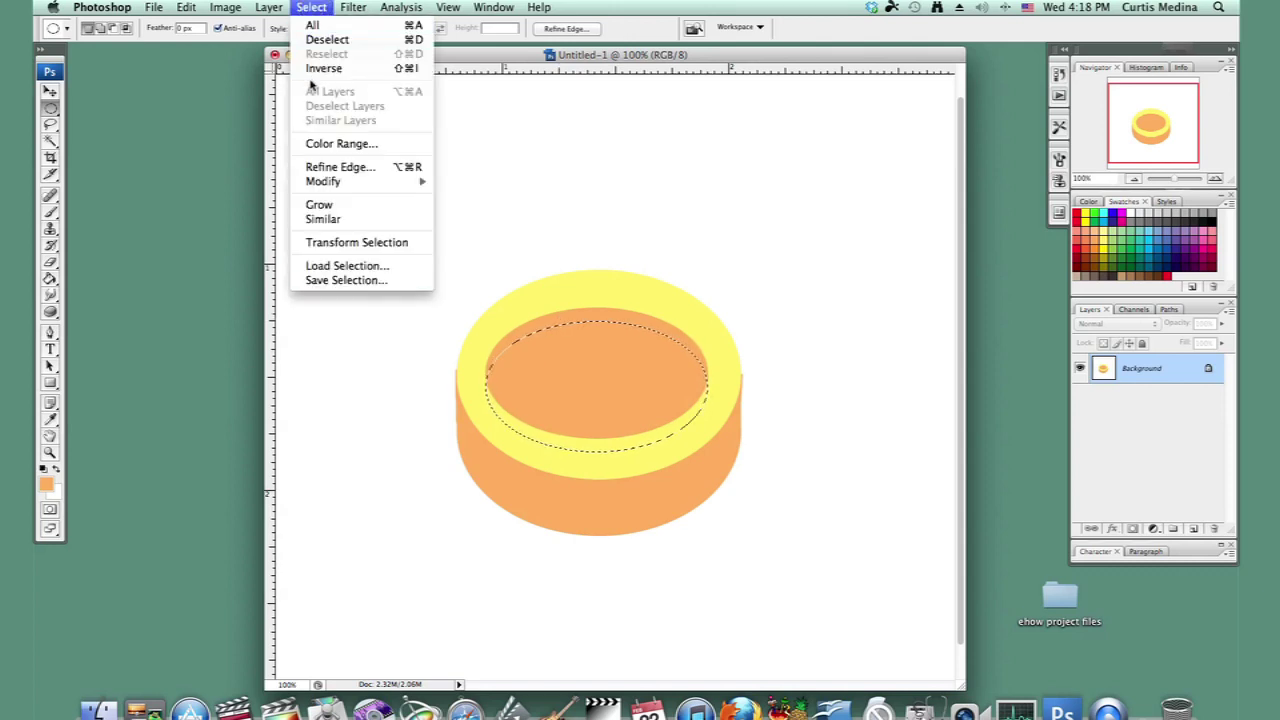
left_click(346, 268)
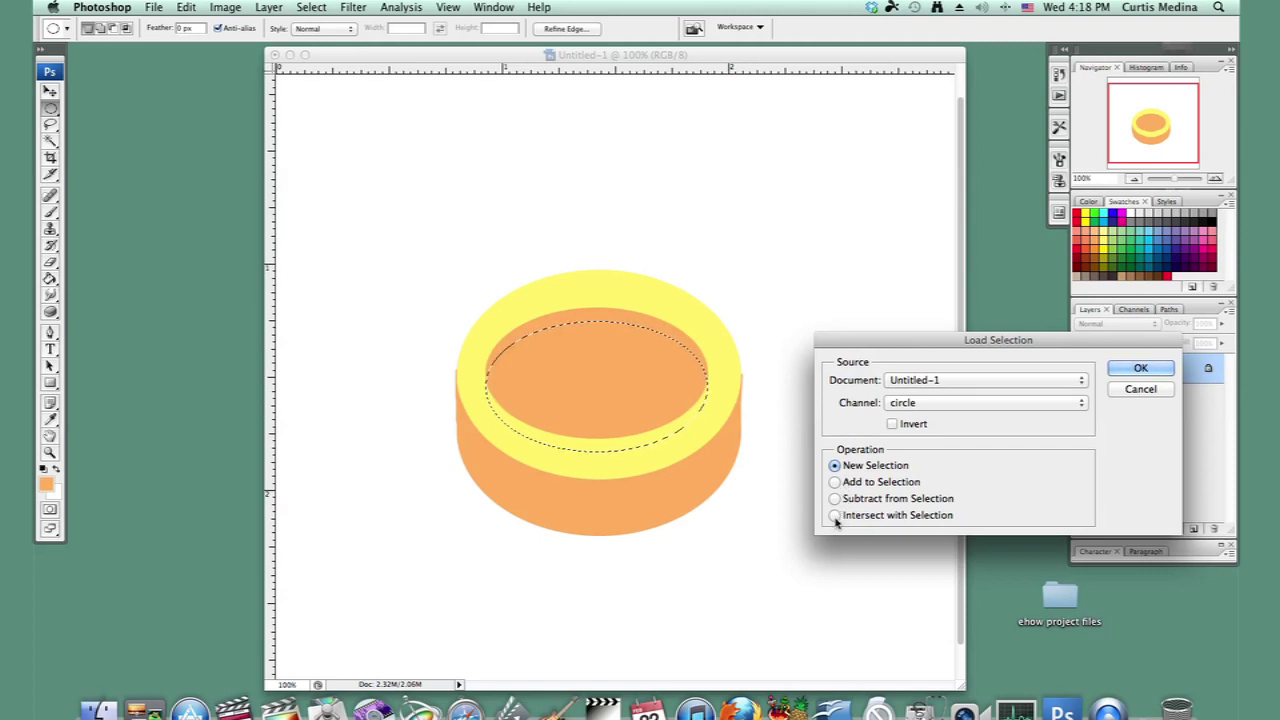
left_click(834, 515)
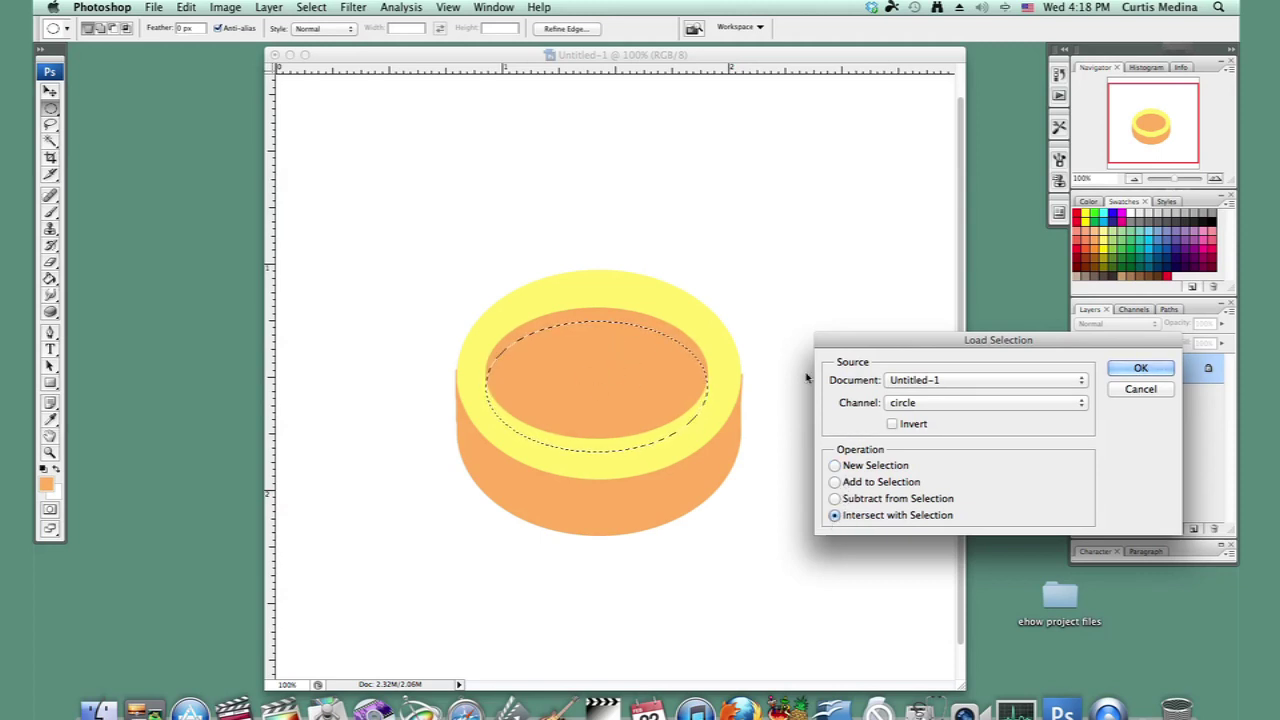
left_click(1140, 370)
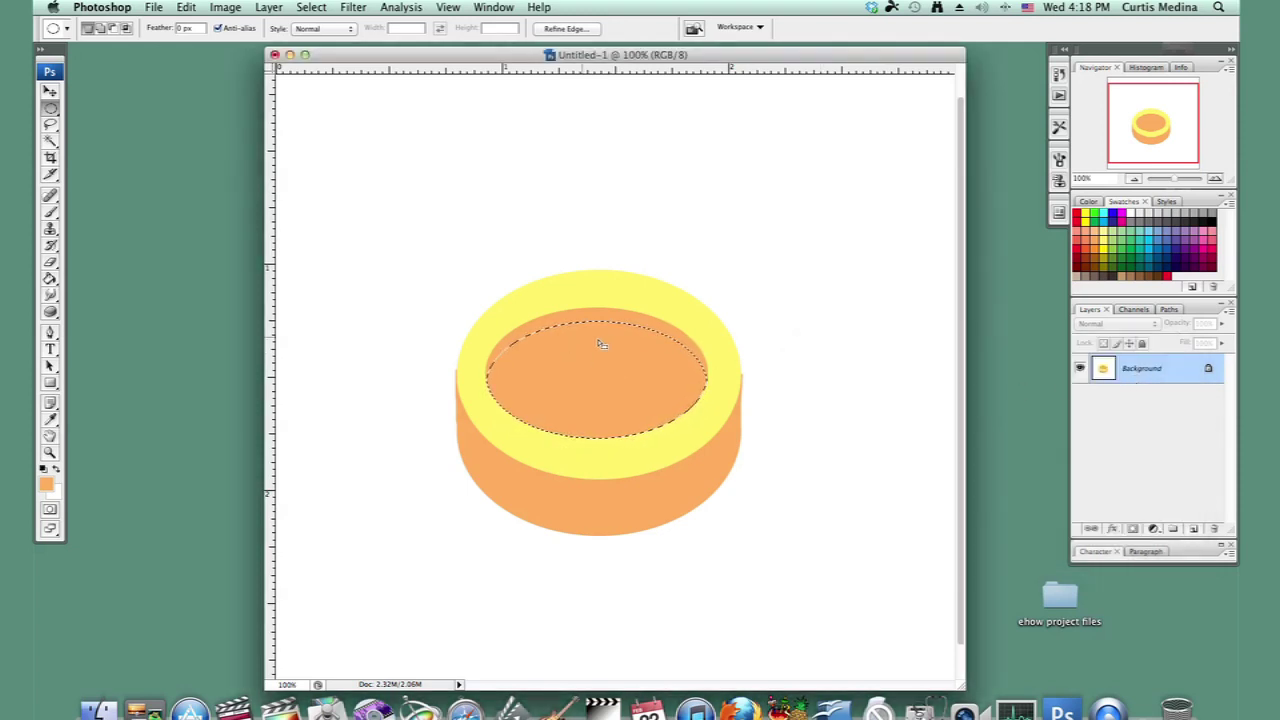
Fill the intersected inner face with white.
left_click(57, 470)
key("shift+F5")
left_click(1092, 373)
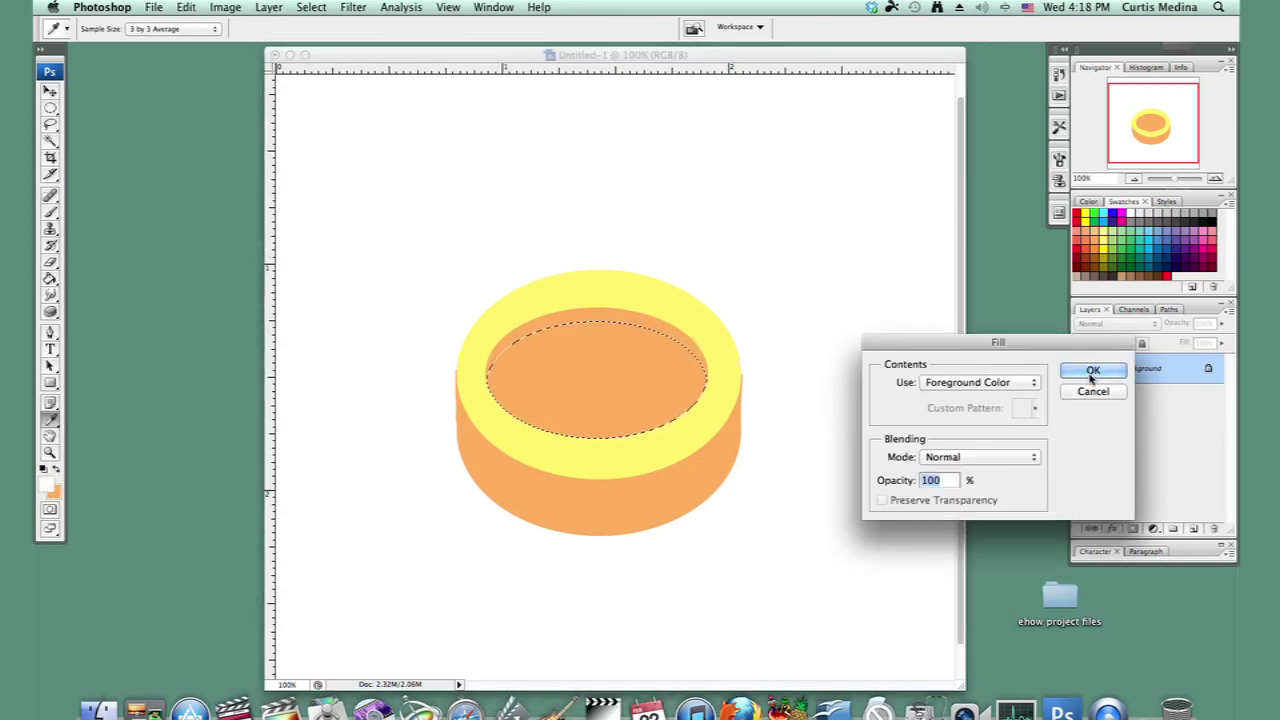
key("m")
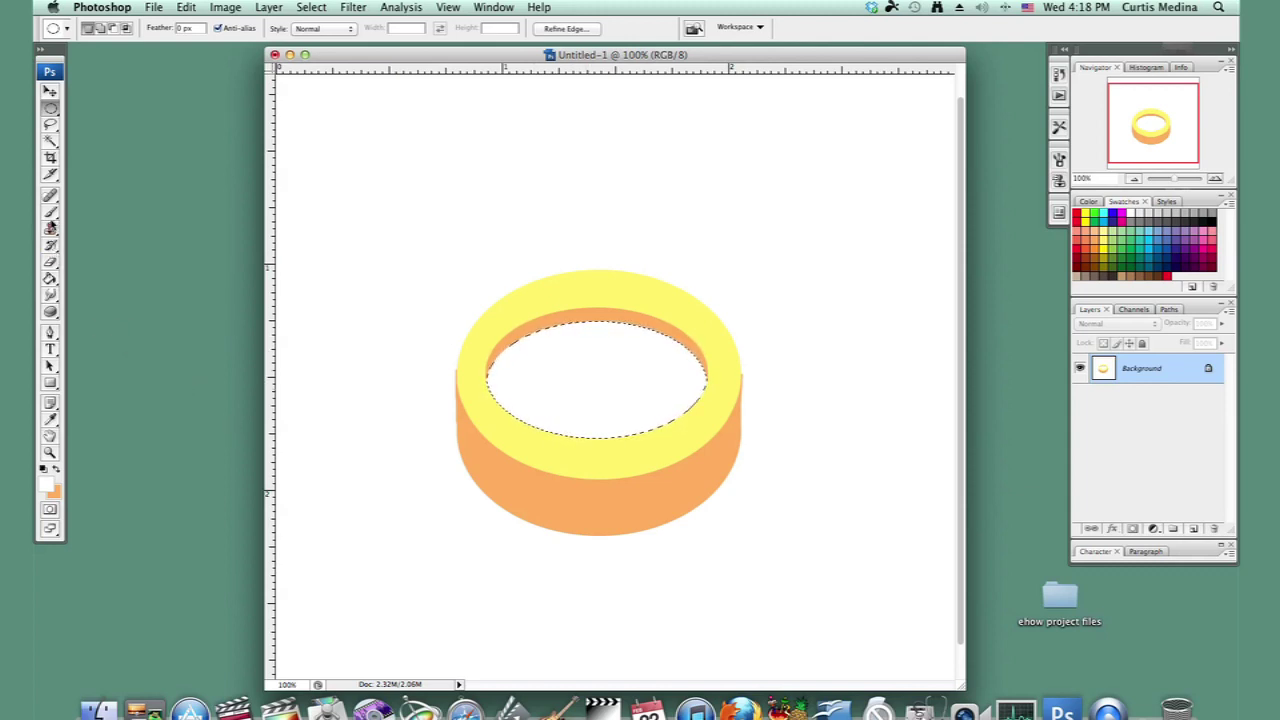
left_click(51, 213)
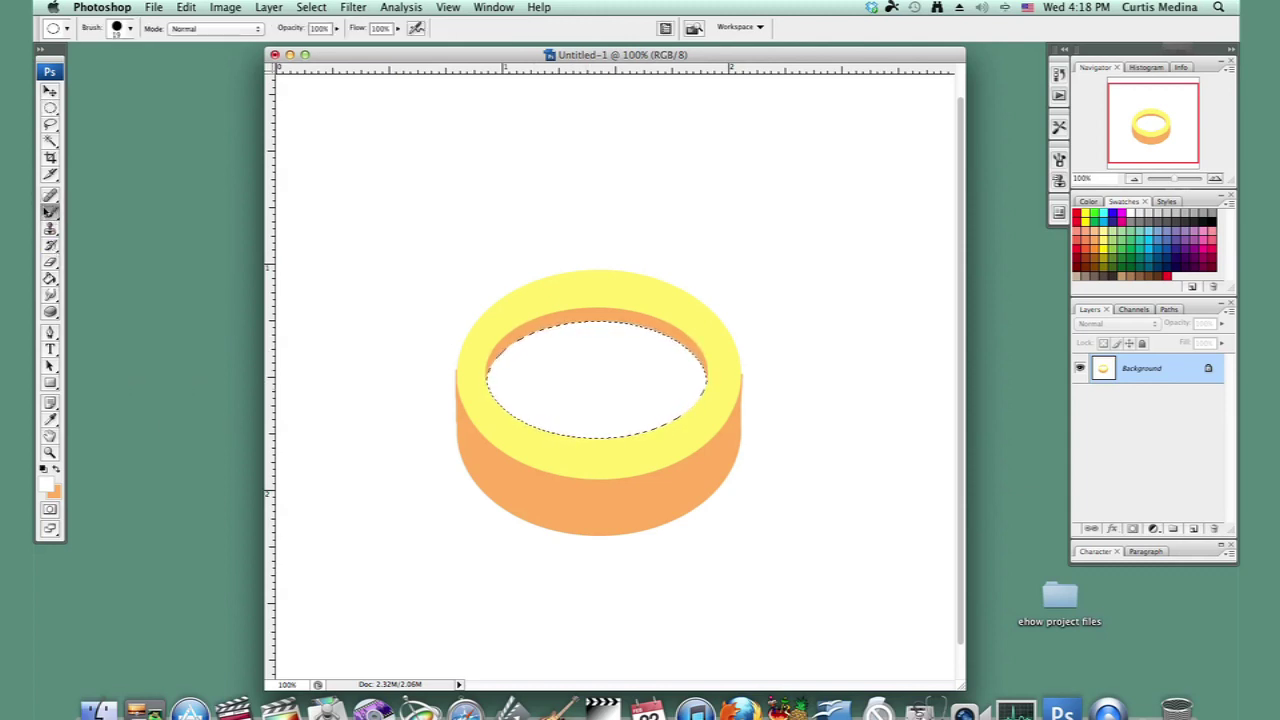
With a 9 px hard black brush, paint a centre dot and a needle line upward.
right_click(509, 358)
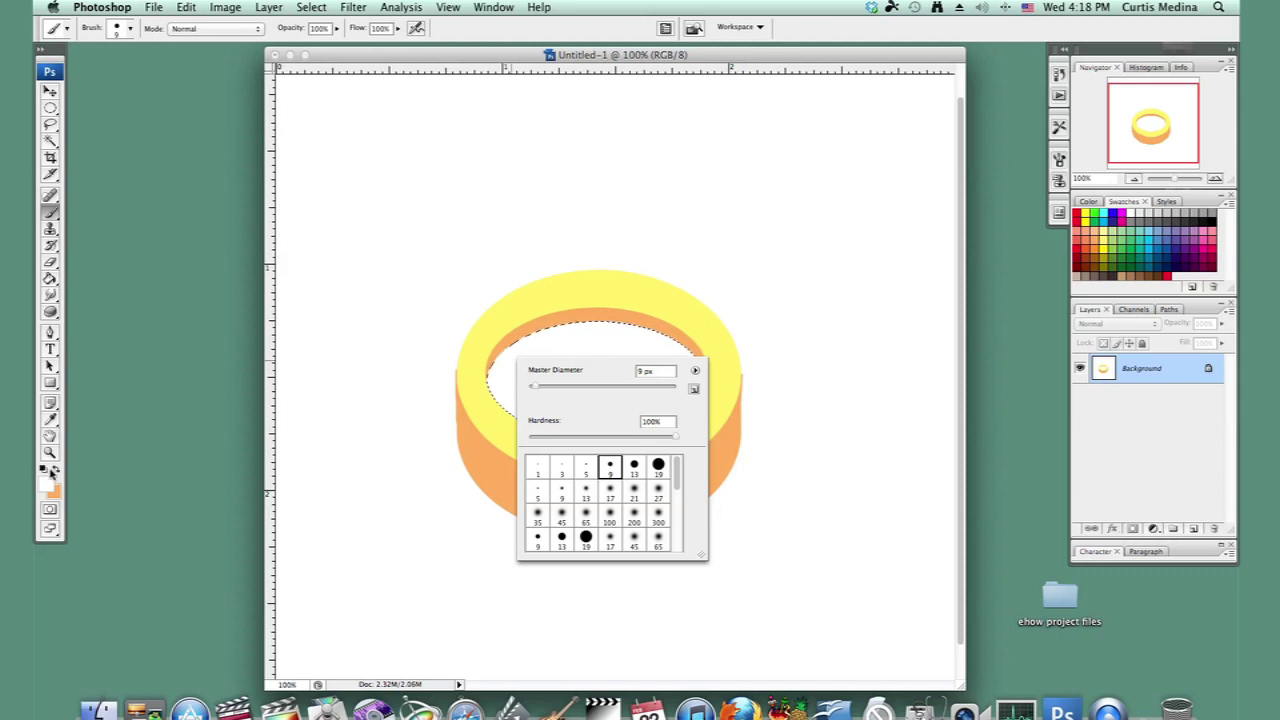
left_click(45, 468)
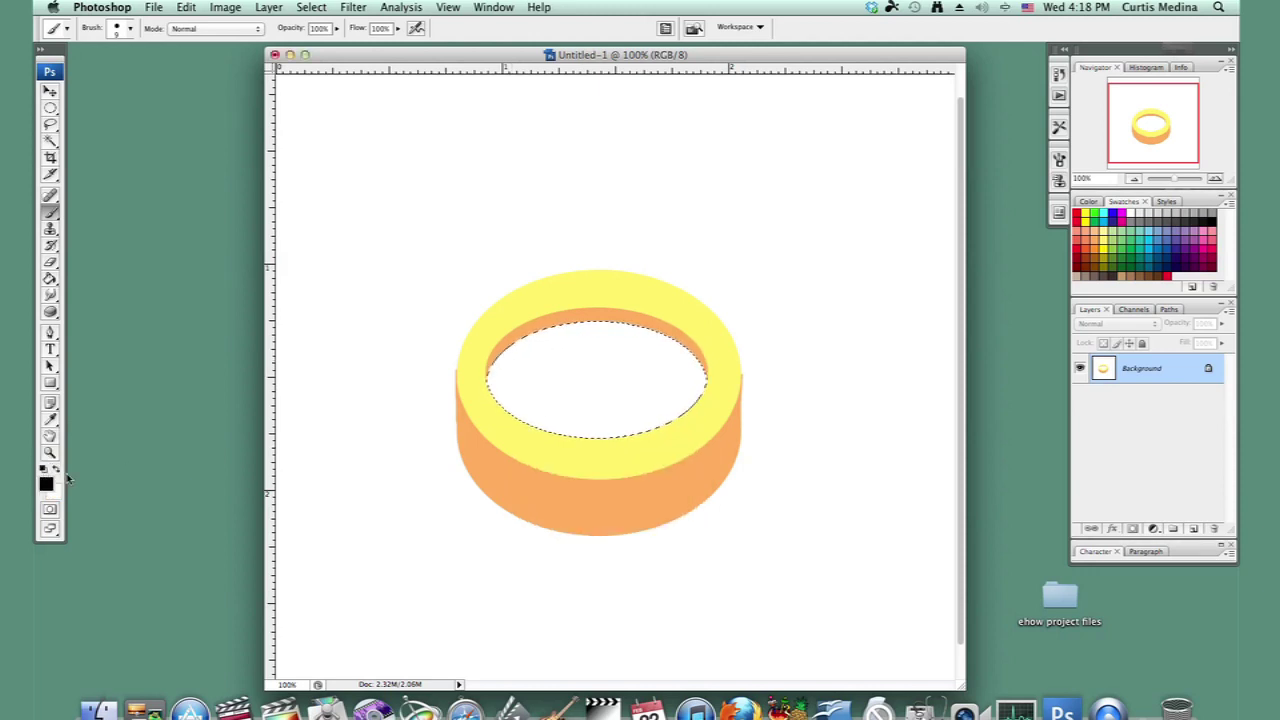
left_click(588, 385)
left_click(589, 386)
left_click(590, 386)
left_click_drag(593, 353, 590, 385)
Paint the needle's arrowhead and the letters W, E and S around the face.
left_click_drag(593, 324, 587, 338)
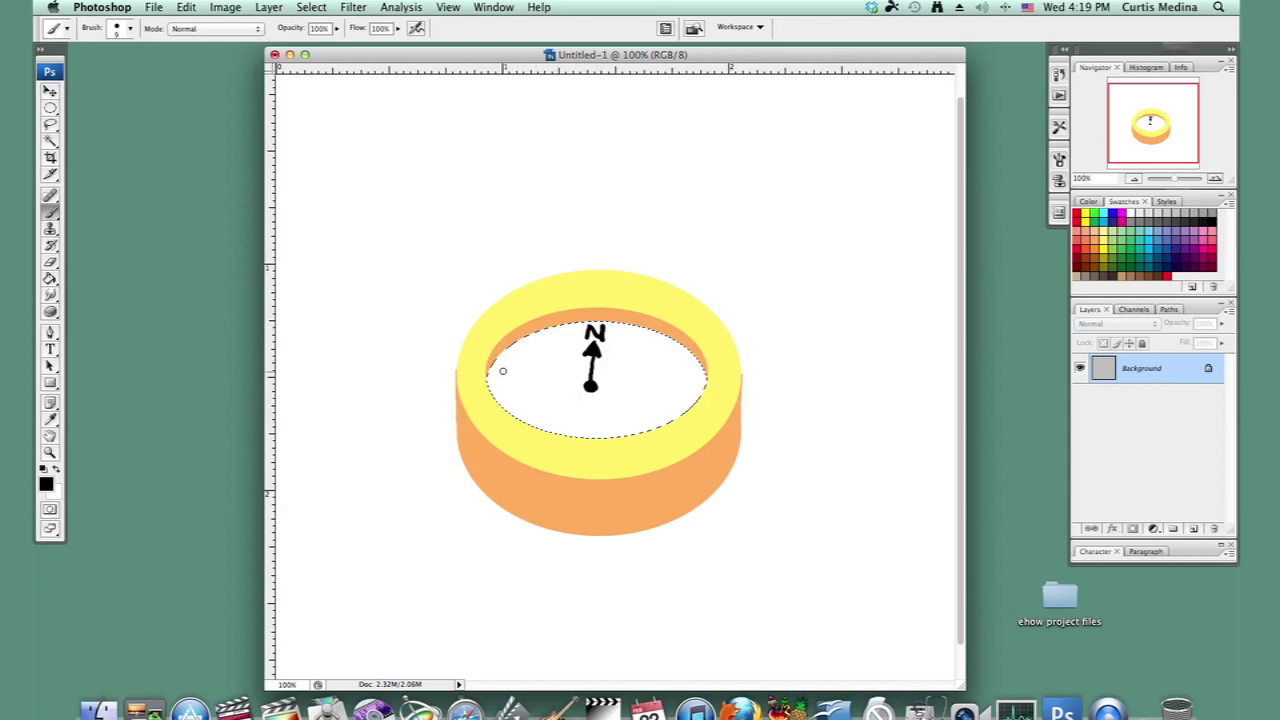
mouse_move(500, 367)
left_mouse_down()
mouse_move(504, 386)
mouse_move(522, 368)
left_mouse_up()
mouse_move(675, 368)
left_mouse_down()
mouse_move(689, 368)
mouse_move(686, 380)
left_mouse_up()
mouse_move(595, 424)
left_mouse_down()
mouse_move(582, 426)
mouse_move(597, 432)
left_mouse_up()
Add four diagonal tick marks between the N, E, S and W letters.
left_click_drag(537, 418, 528, 428)
left_click_drag(541, 350, 548, 356)
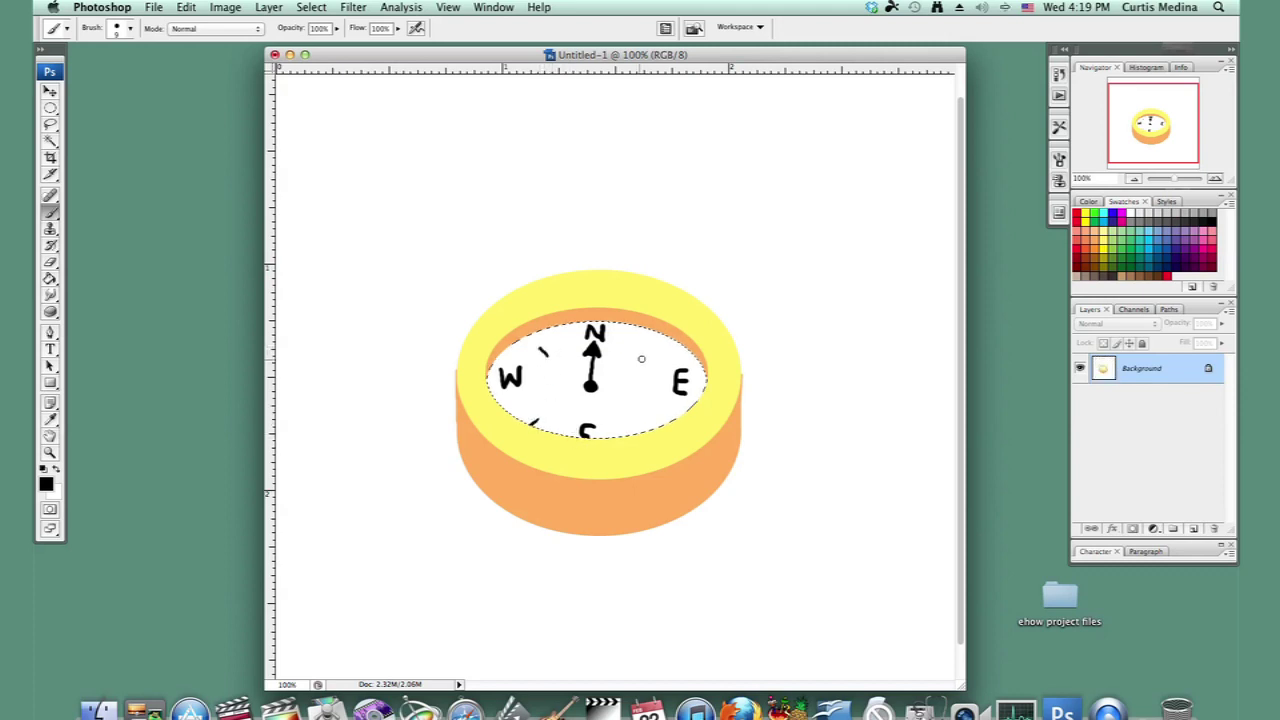
left_click_drag(648, 350, 638, 357)
left_click_drag(649, 418, 658, 429)
Deselect with Cmd+D, removing the marching outline from the finished compass face.
key("super+d")
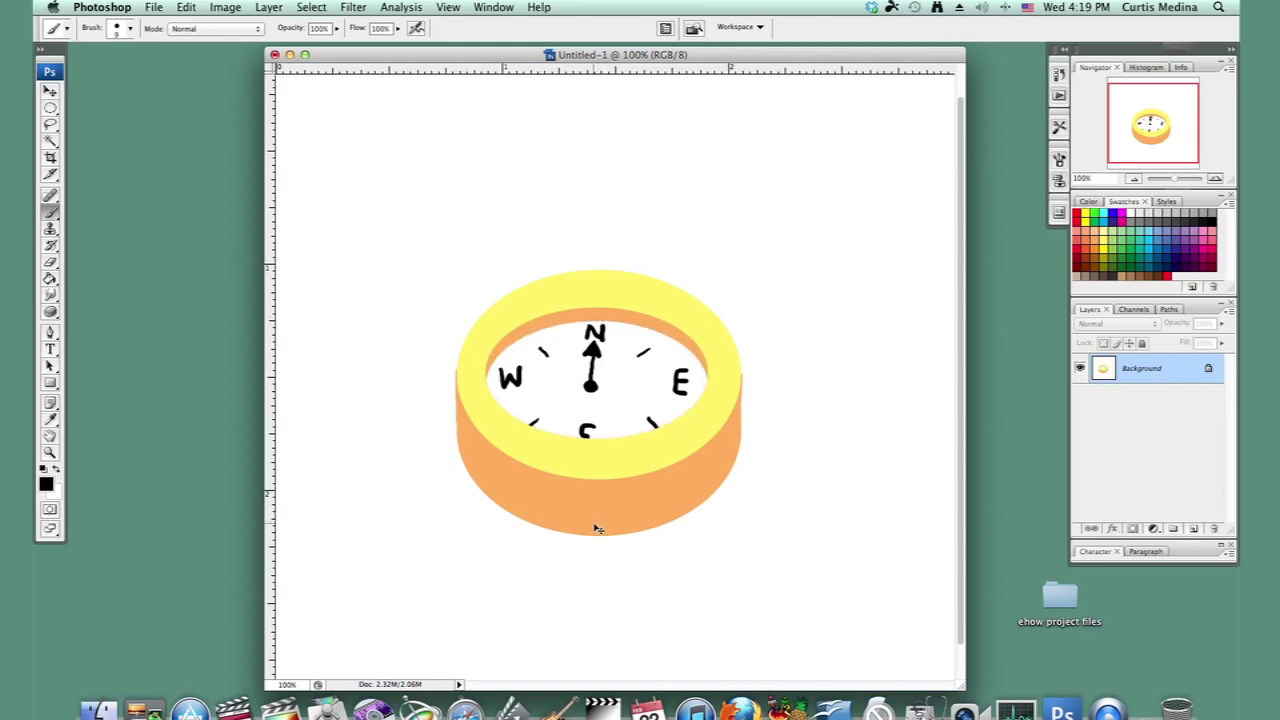